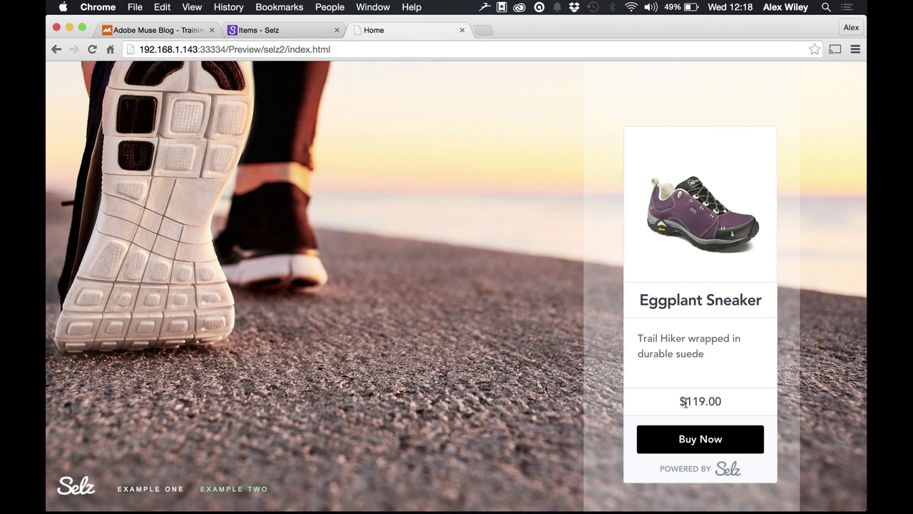
# Open the Example Two page, examine its Buy Now product overlay, and view the item list in the Selz dashboard.
pyautogui.click(234, 492)
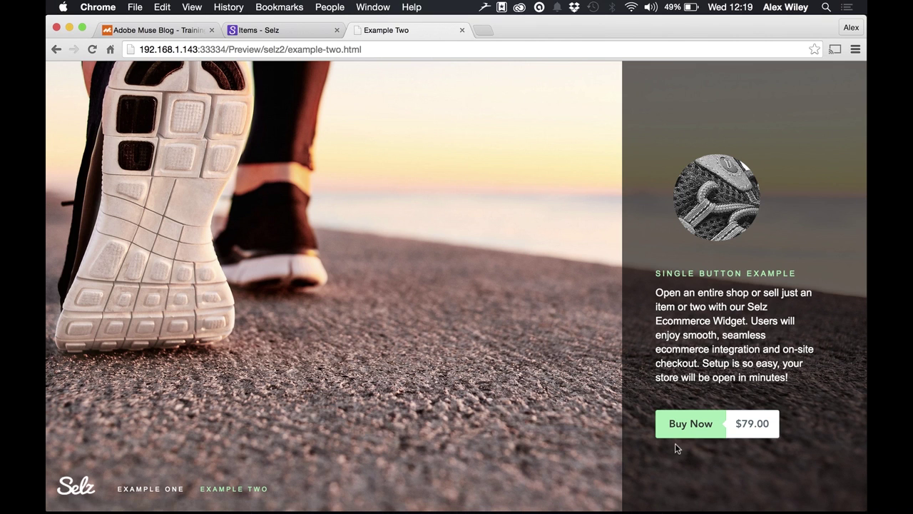
pyautogui.click(693, 432)
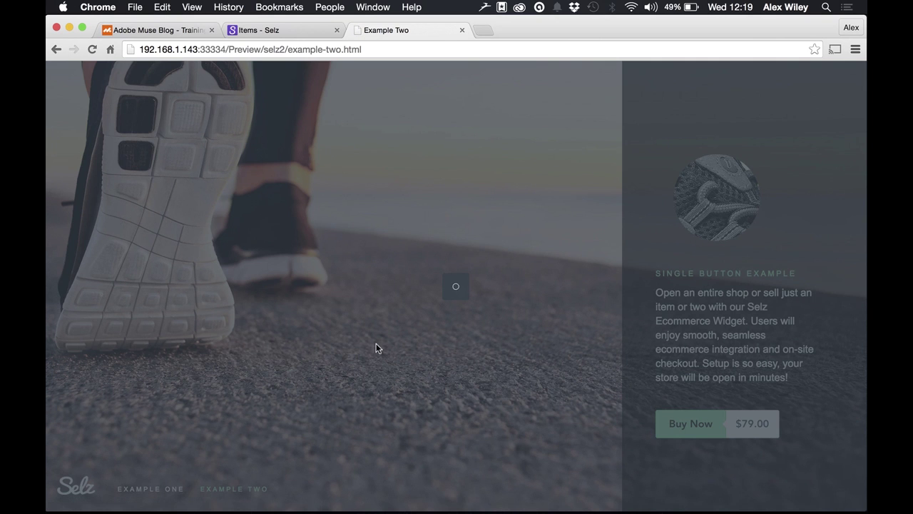
pyautogui.scroll(-5, 417, 335)
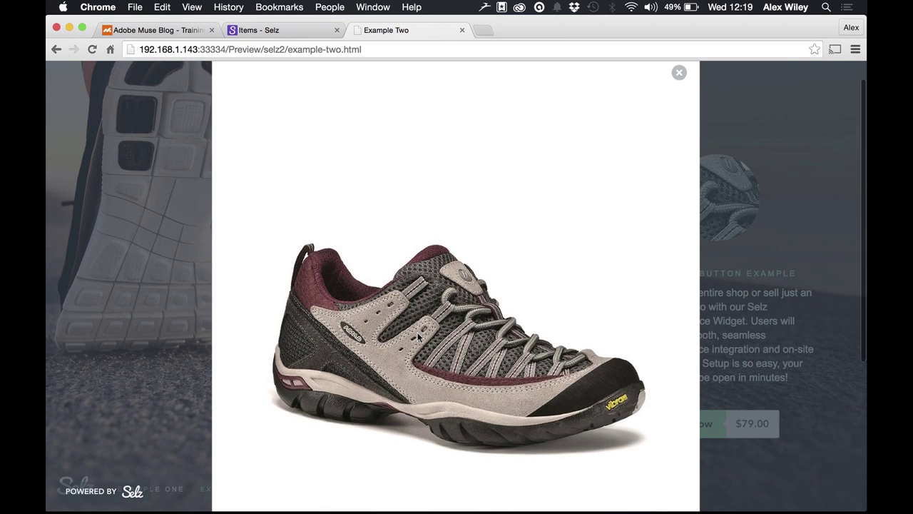
pyautogui.scroll(-1, 422, 296)
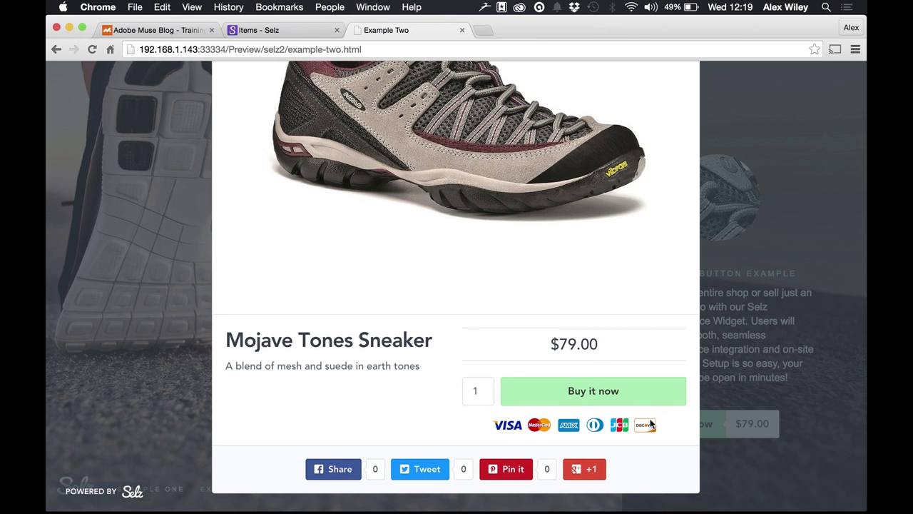
pyautogui.scroll(5, 582, 224)
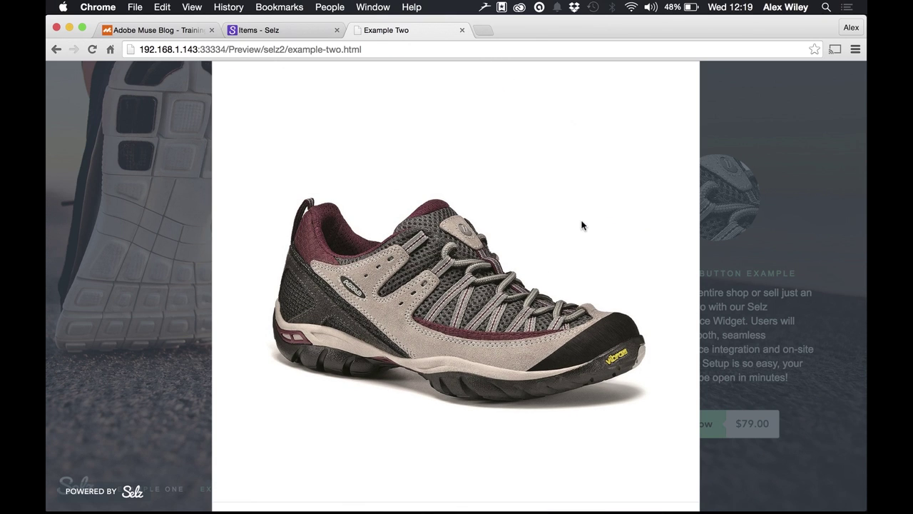
pyautogui.click(288, 33)
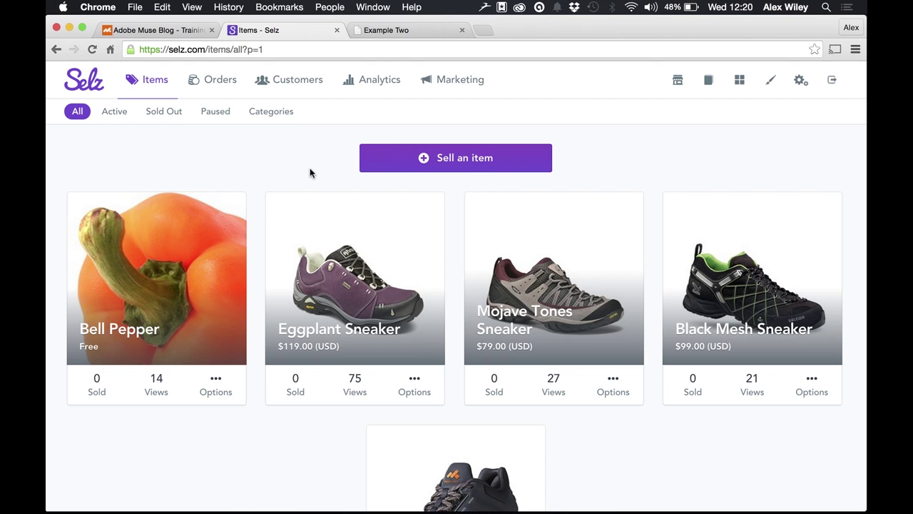
pyautogui.click(406, 158)
# Switch to Adobe Muse, search the library for "selz" and place the Selz Ecommerce widget on the Home page.
pyautogui.moveTo(329, 509)
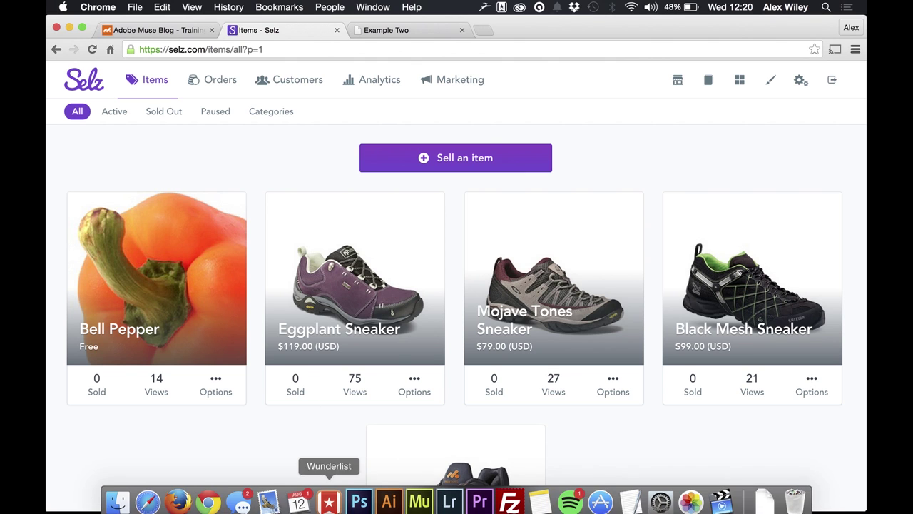
pyautogui.click(419, 496)
pyautogui.click(811, 109)
pyautogui.write('selz')
pyautogui.moveTo(703, 194); pyautogui.dragTo(216, 212)
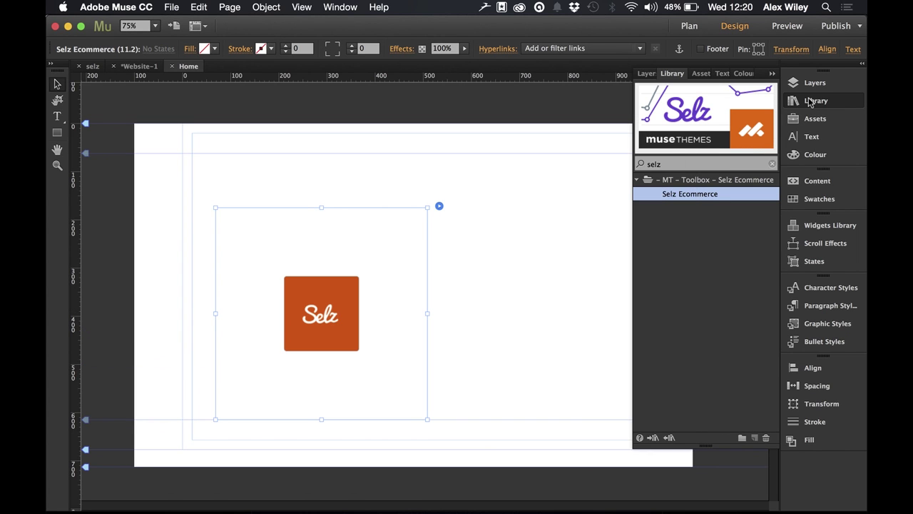
pyautogui.click(811, 101)
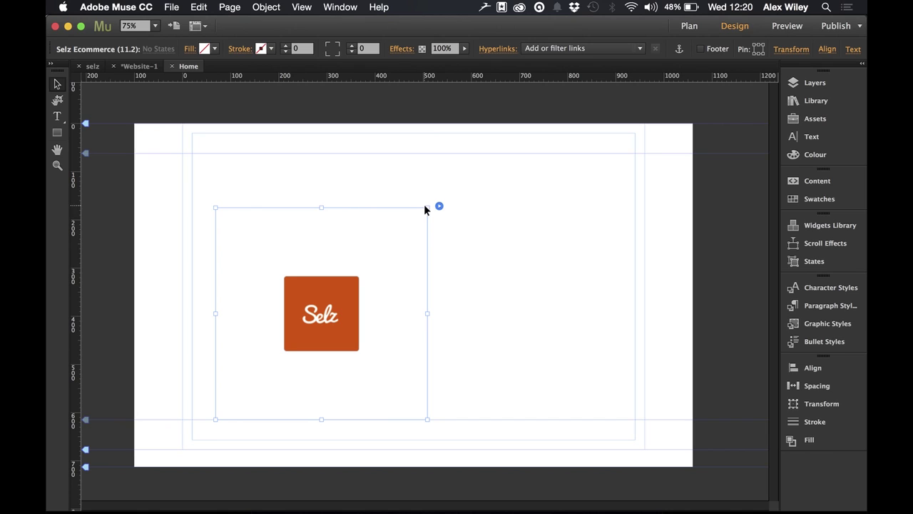
# Centre the Selz widget horizontally at the page's upper guide and set Display As to Widget (Single Item).
pyautogui.moveTo(356, 287); pyautogui.dragTo(428, 250)
pyautogui.click(531, 152)
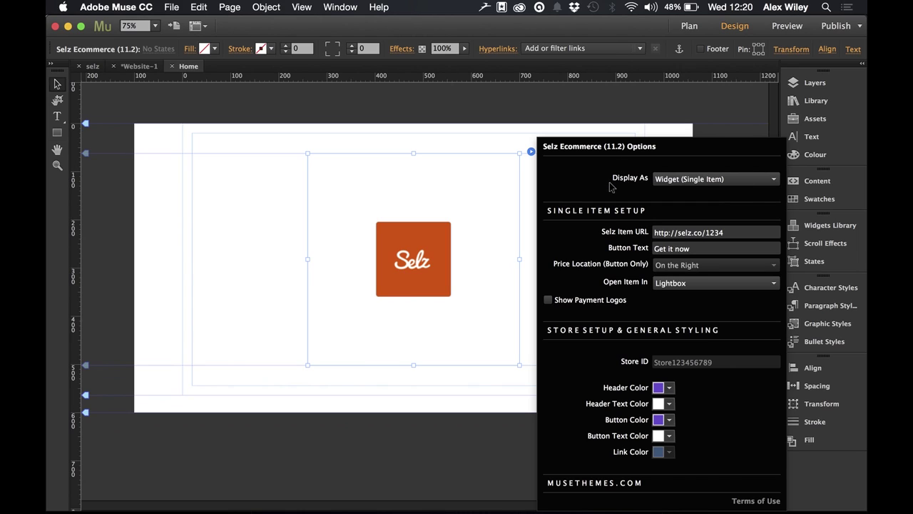
pyautogui.click(682, 182)
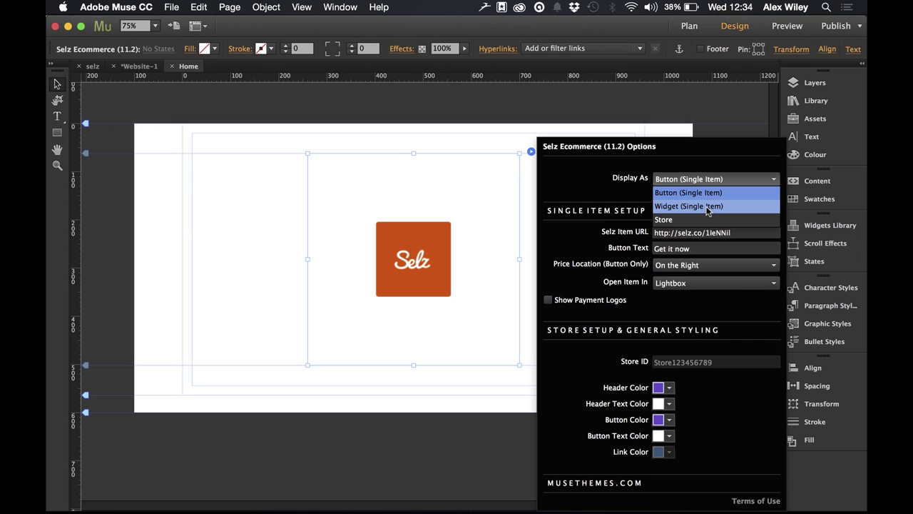
pyautogui.click(697, 208)
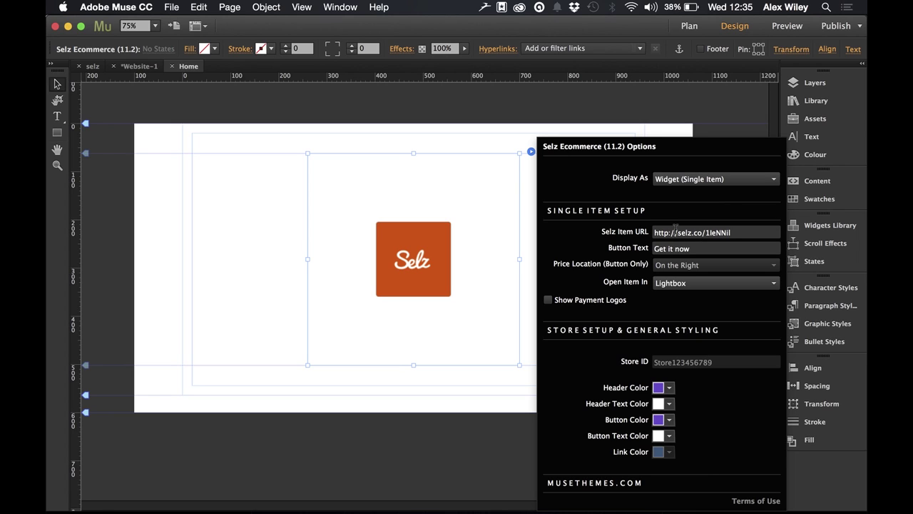
# Switch to Chrome and open the embed settings of the MuseThemes Sneaker item in Selz.
pyautogui.click(214, 499)
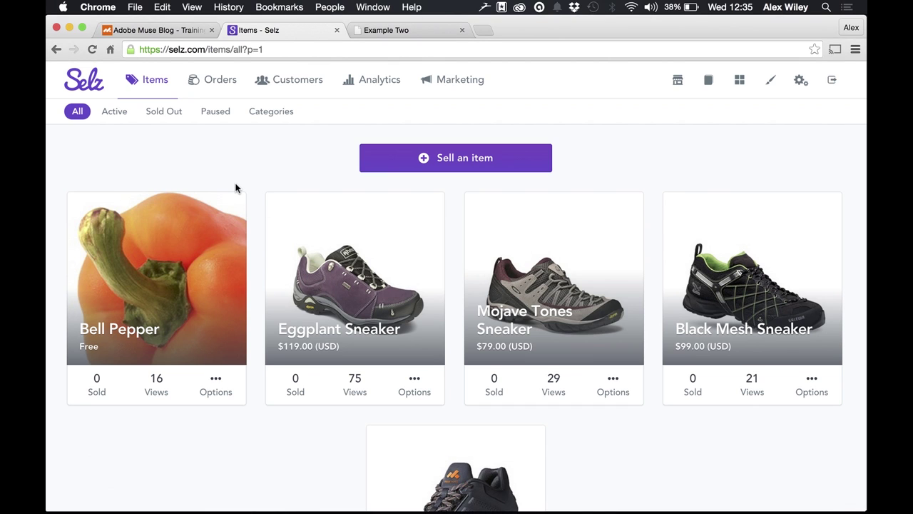
pyautogui.scroll(-5, 241, 424)
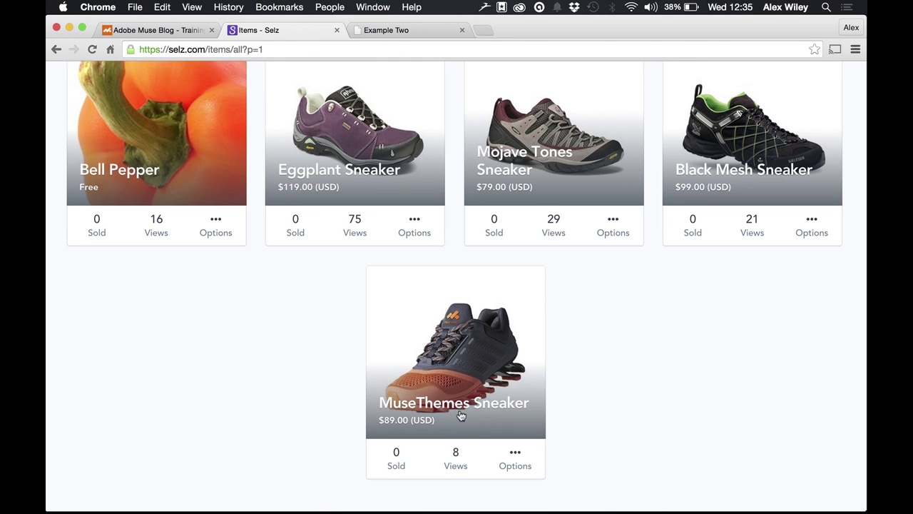
pyautogui.click(452, 407)
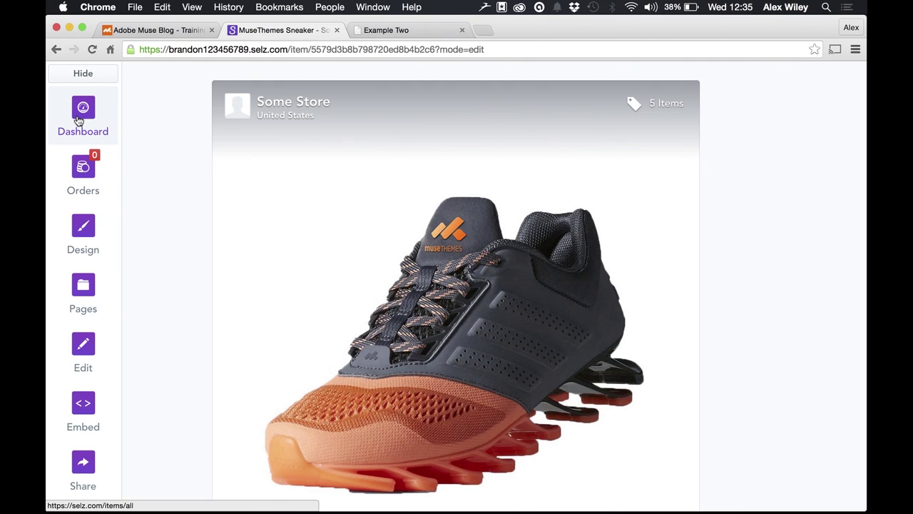
pyautogui.click(86, 412)
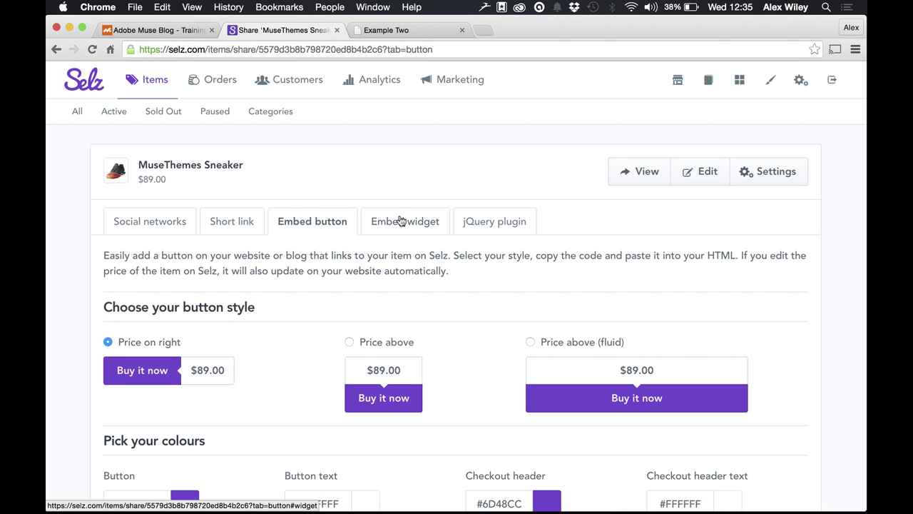
pyautogui.scroll(-3, 383, 286)
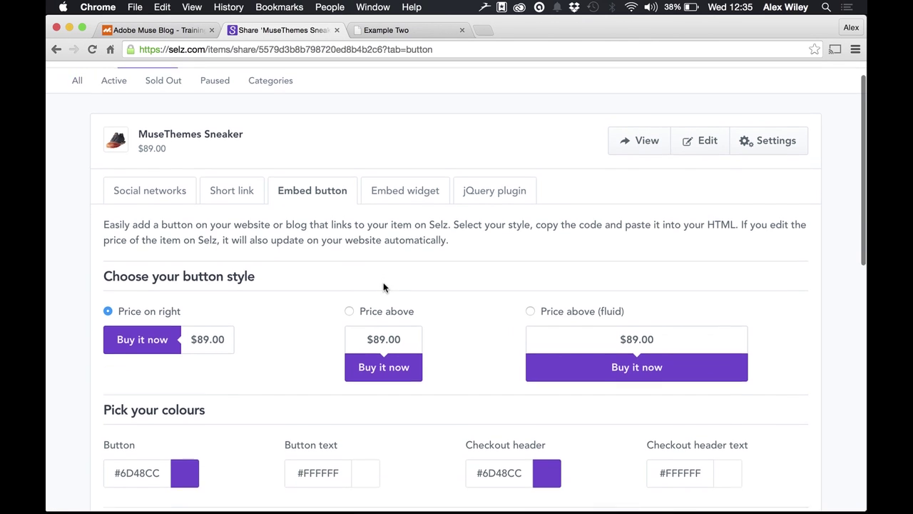
pyautogui.scroll(-10, 383, 285)
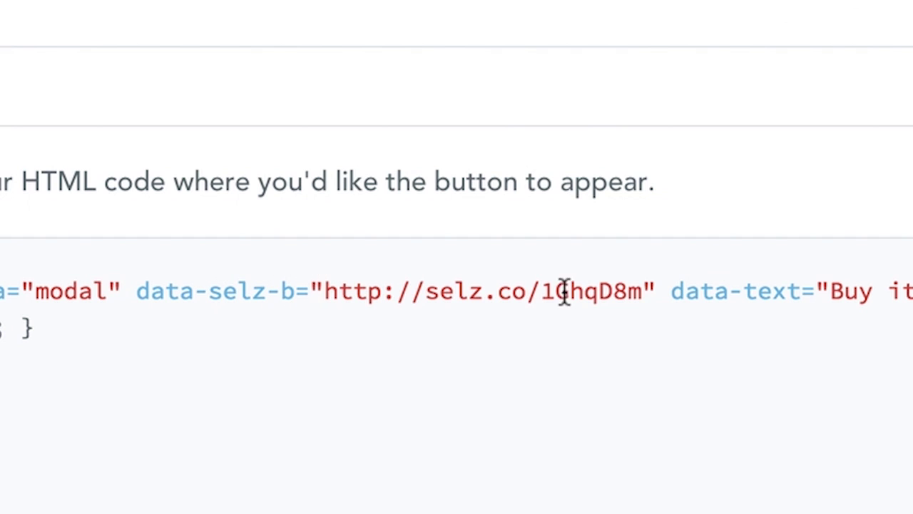
pyautogui.moveTo(322, 293); pyautogui.dragTo(640, 292)
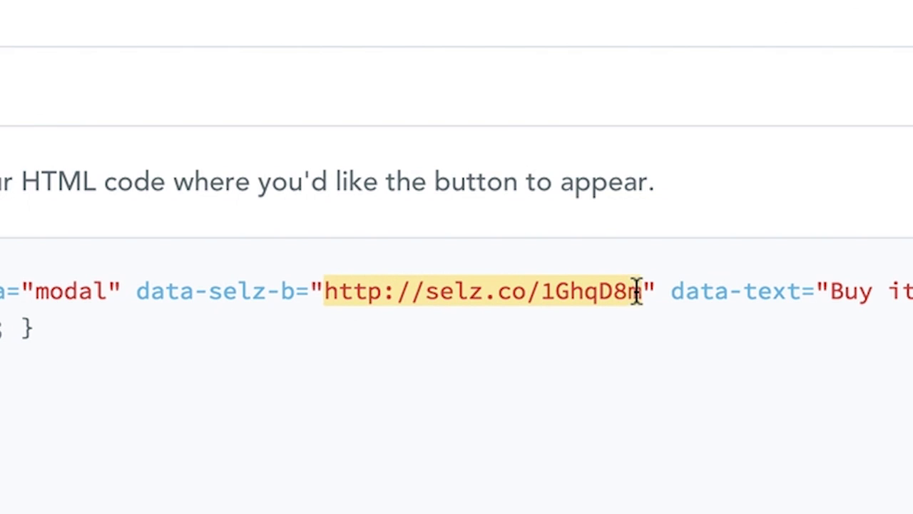
pyautogui.rightClick(619, 293)
pyautogui.click(664, 306)
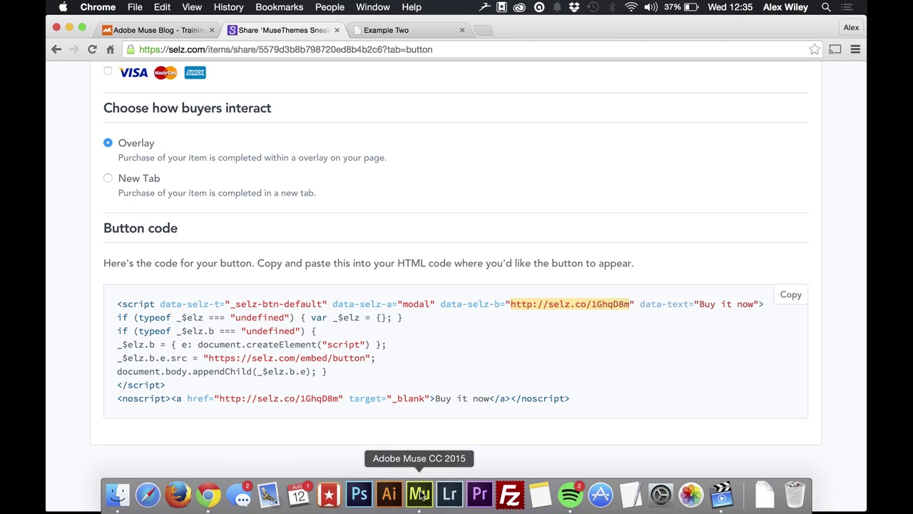
pyautogui.click(419, 499)
pyautogui.click(531, 152)
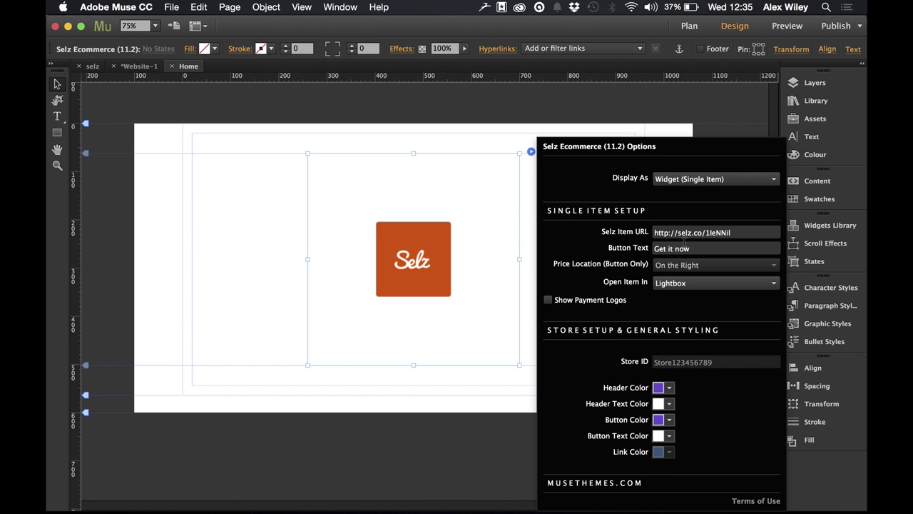
pyautogui.click(714, 231)
pyautogui.press('super+a')
pyautogui.rightClick(715, 230)
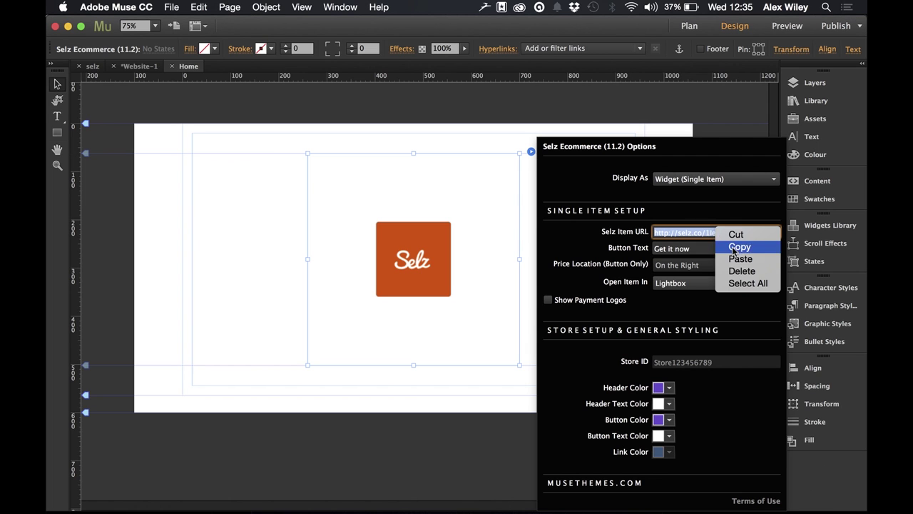
pyautogui.click(739, 259)
pyautogui.click(421, 136)
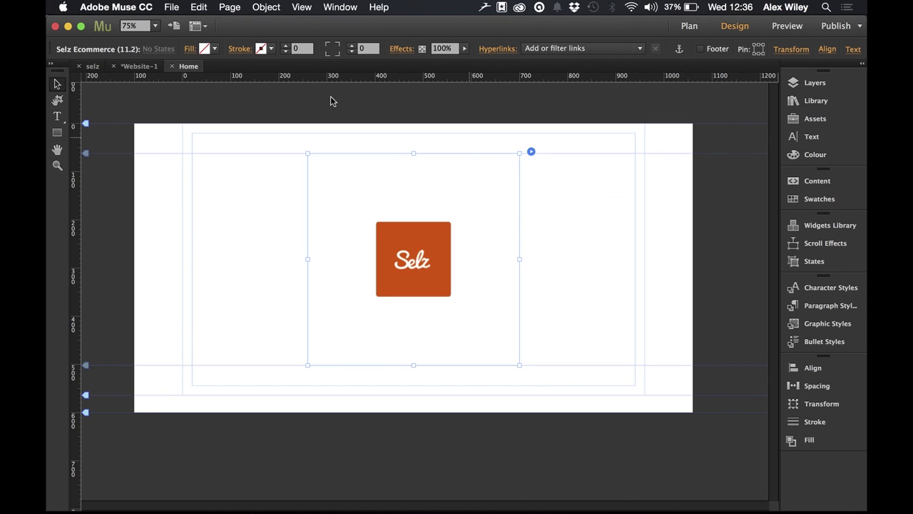
# Preview the page in the browser, examine the single-item widget and its Get it now overlay, and close the overlay.
pyautogui.click(180, 8)
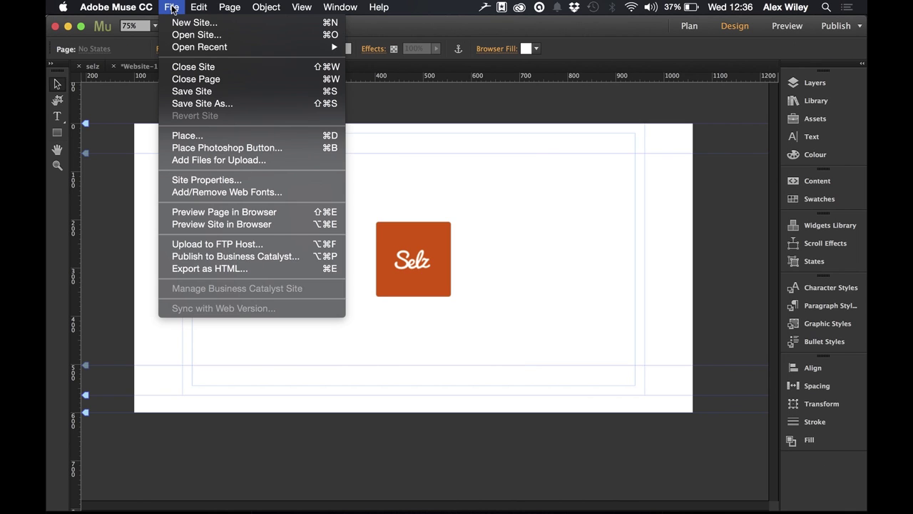
pyautogui.click(205, 213)
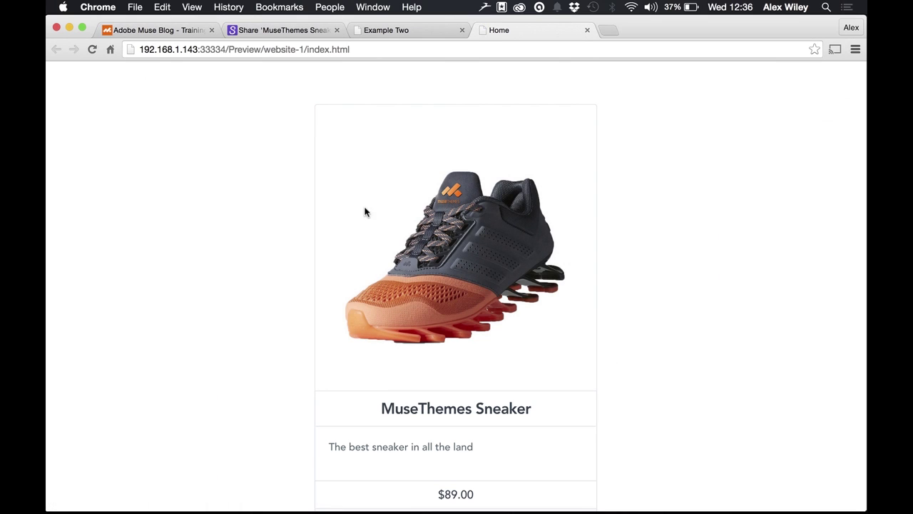
pyautogui.scroll(-2, 401, 367)
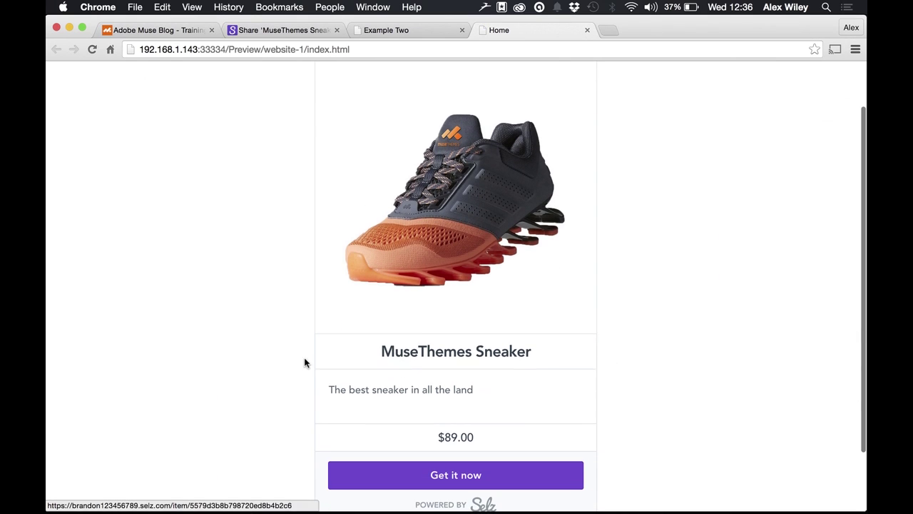
pyautogui.scroll(-1, 304, 362)
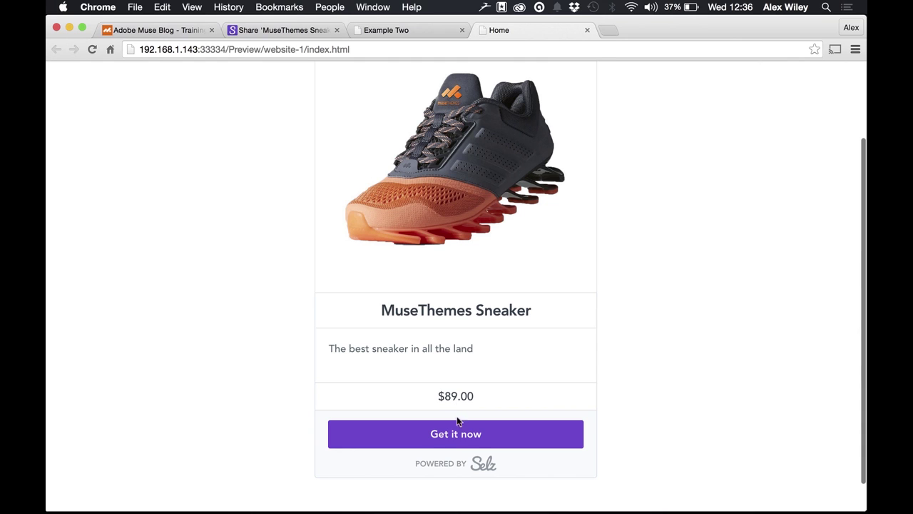
pyautogui.click(452, 442)
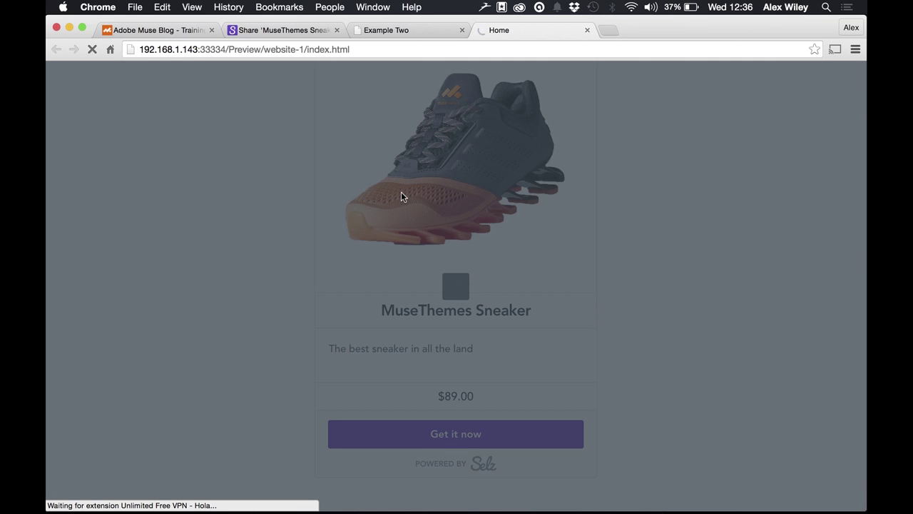
pyautogui.scroll(-5, 499, 385)
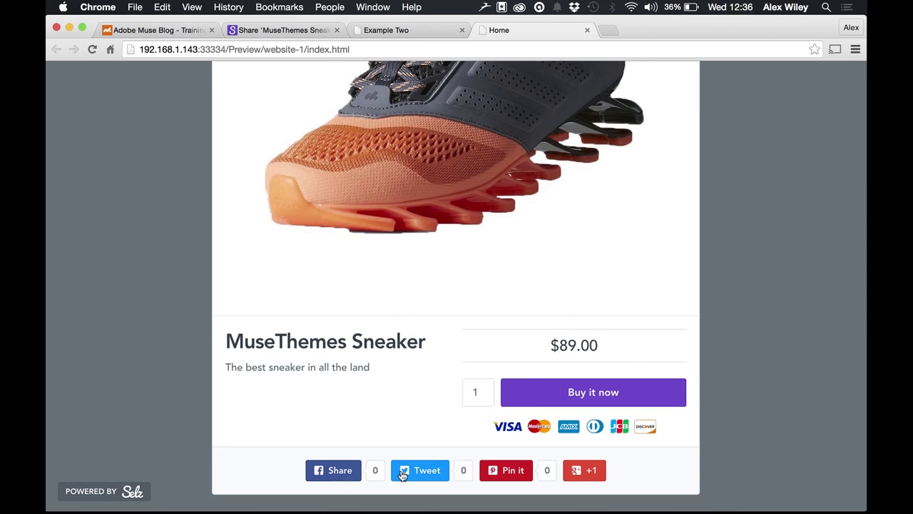
pyautogui.click(776, 241)
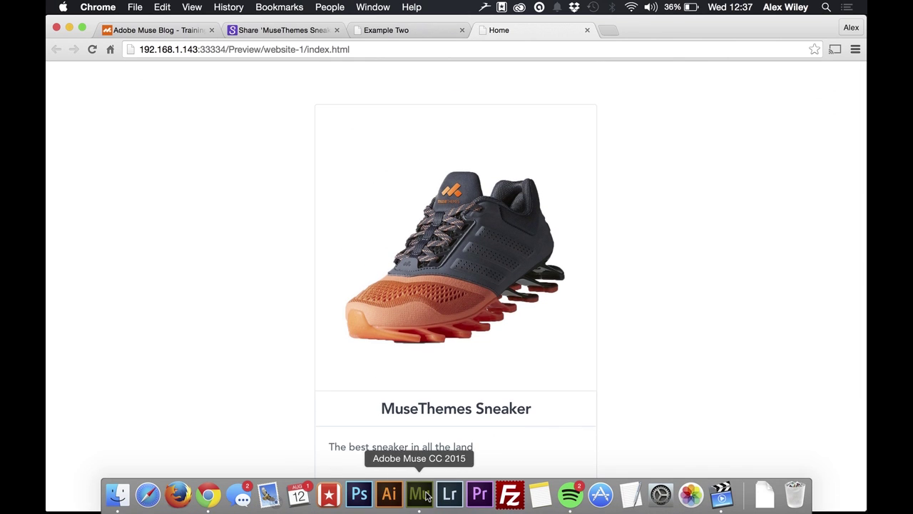
# Return to Adobe Muse and change the Selz widget's Display As option to Button (Single Item).
pyautogui.click(419, 508)
pyautogui.click(435, 274)
pyautogui.click(531, 151)
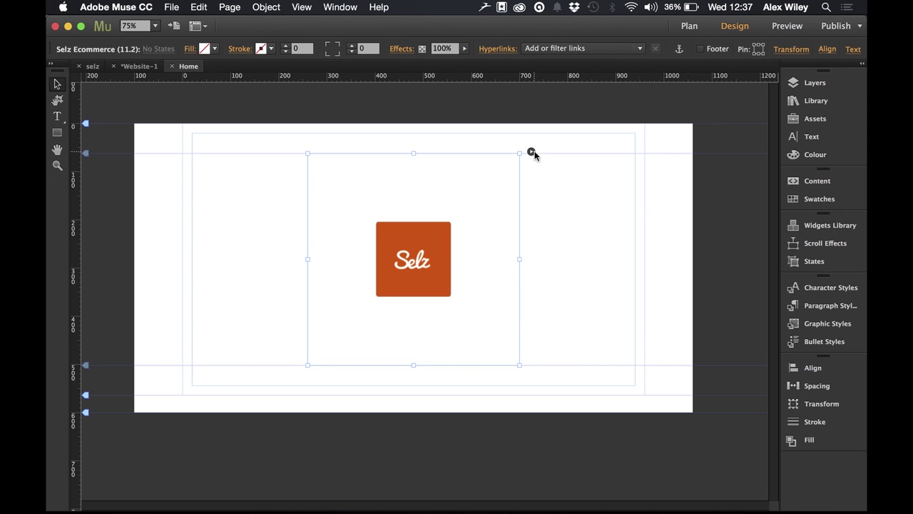
pyautogui.click(663, 179)
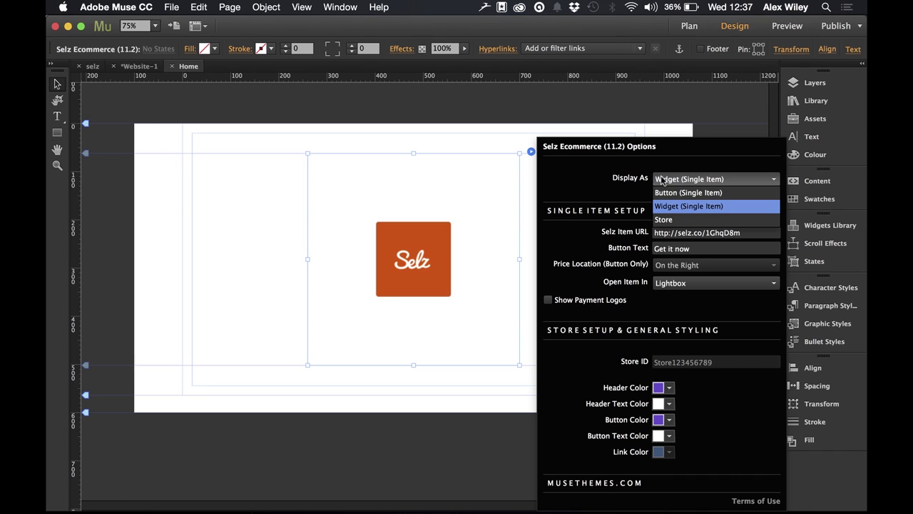
pyautogui.click(699, 199)
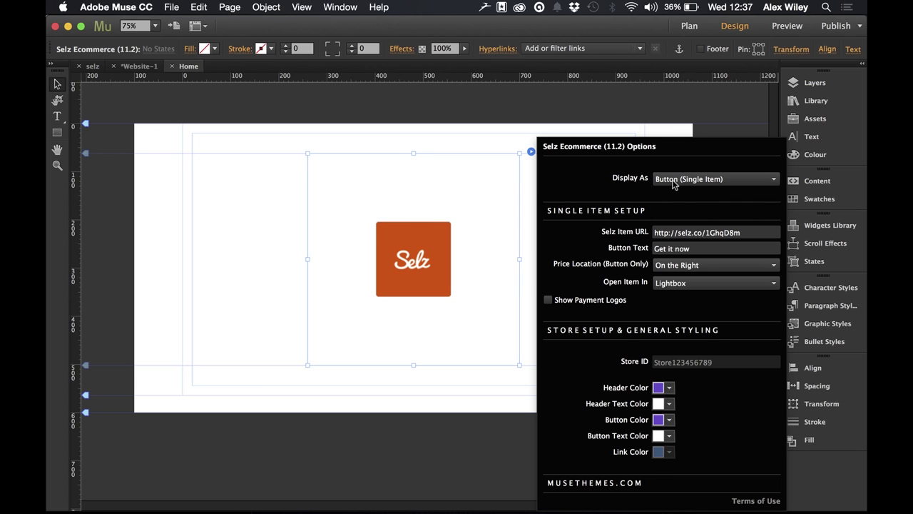
pyautogui.click(271, 192)
# Preview the site in the browser and open the product overlay from the Get it now button.
pyautogui.click(171, 8)
pyautogui.click(226, 225)
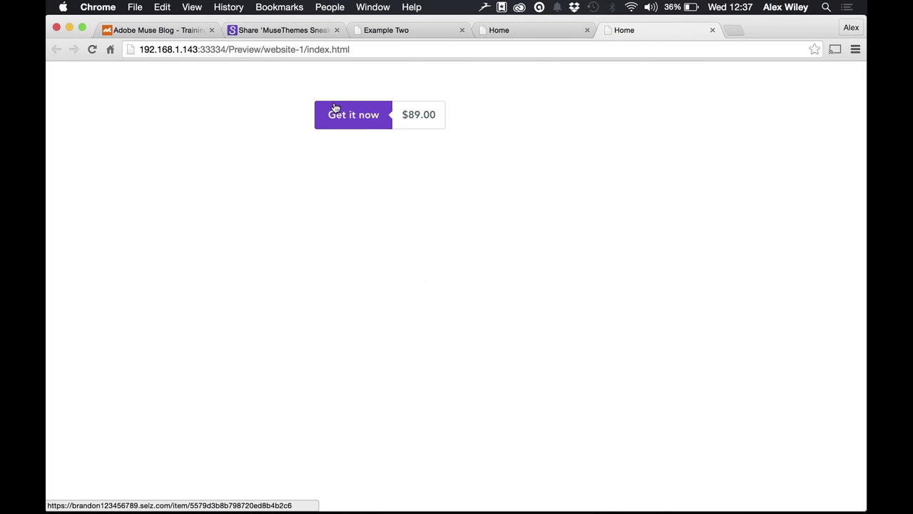
pyautogui.click(360, 123)
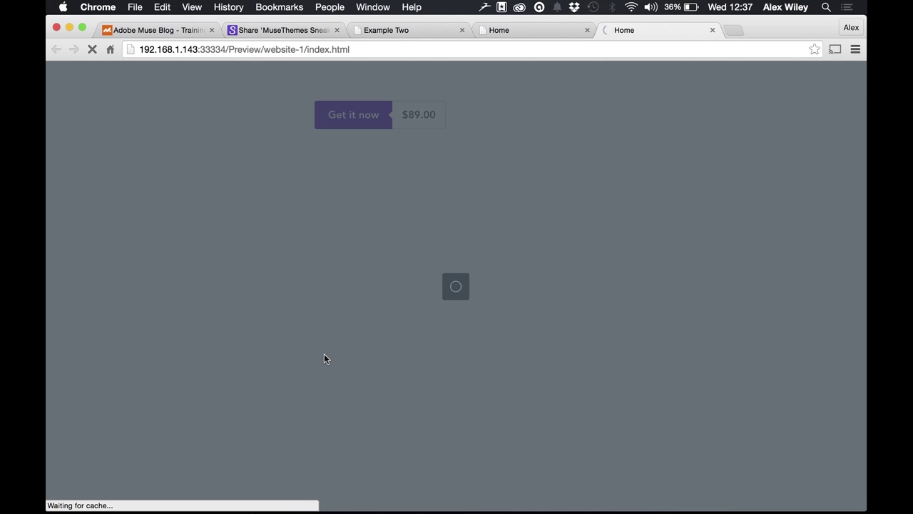
# Examine the product details in the Get it now overlay, close the overlay, and close both Home preview tabs.
pyautogui.scroll(-5, 351, 388)
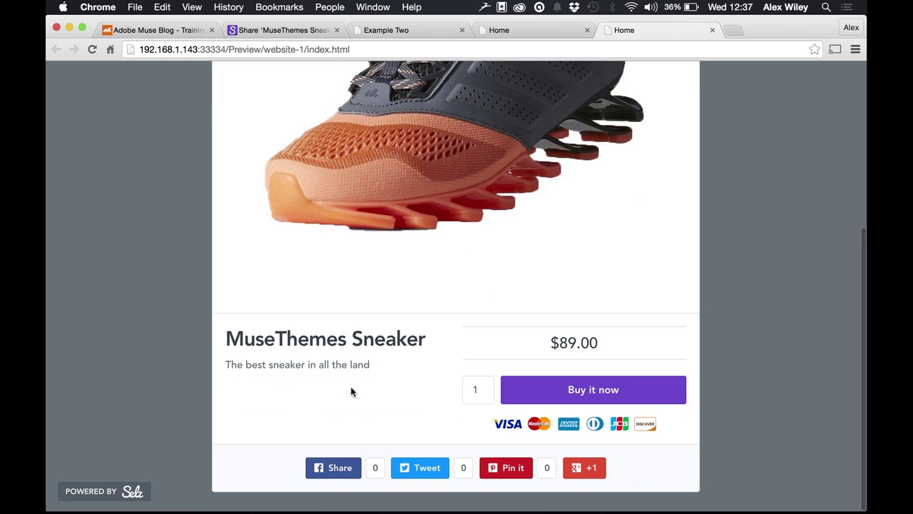
pyautogui.click(705, 186)
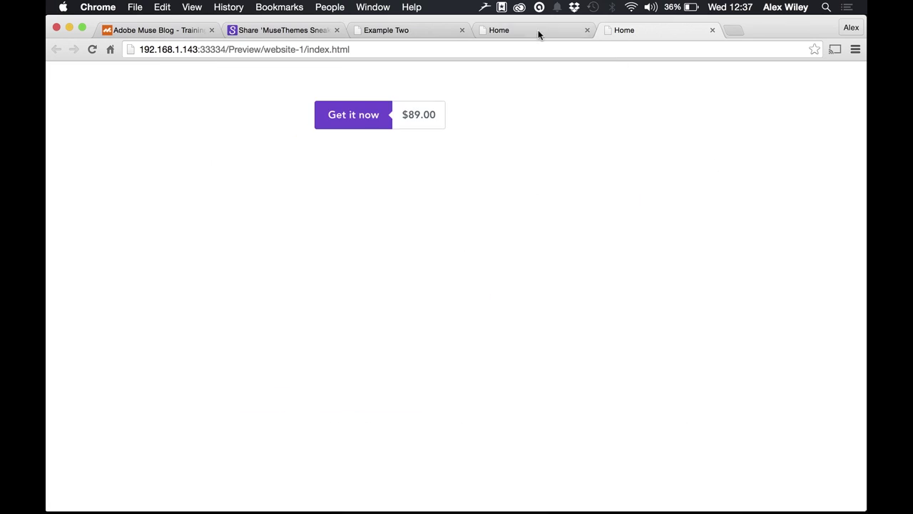
pyautogui.click(587, 30)
pyautogui.press('super+alt+Left')
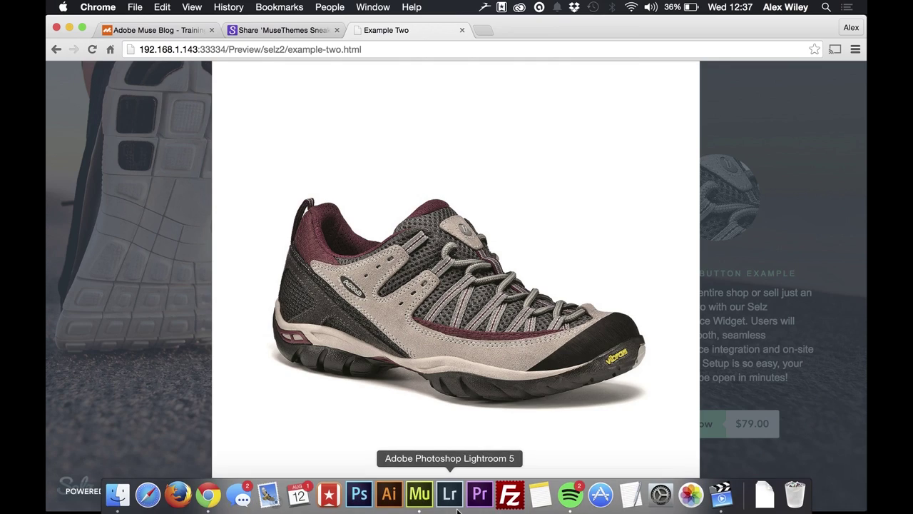
# Switch to Adobe Muse and change the Selz widget's Display As option to Store.
pyautogui.click(417, 493)
pyautogui.click(447, 249)
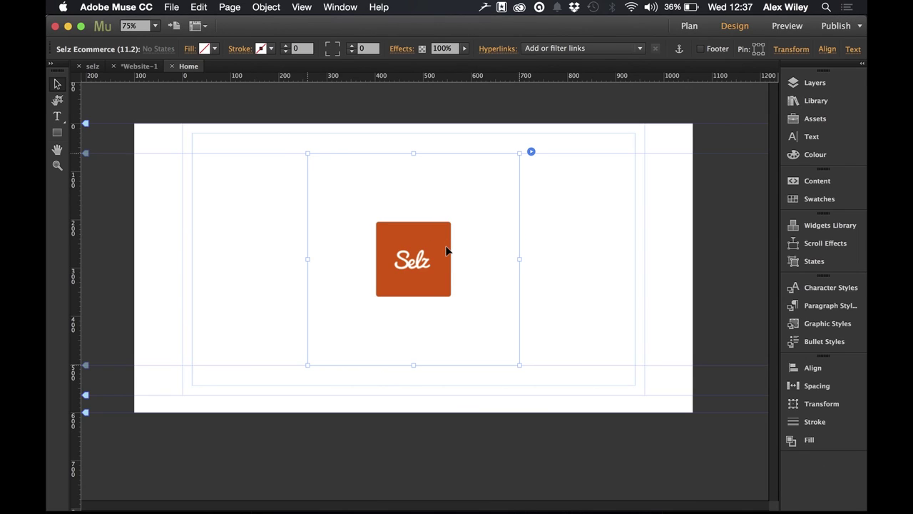
pyautogui.click(531, 153)
pyautogui.click(685, 179)
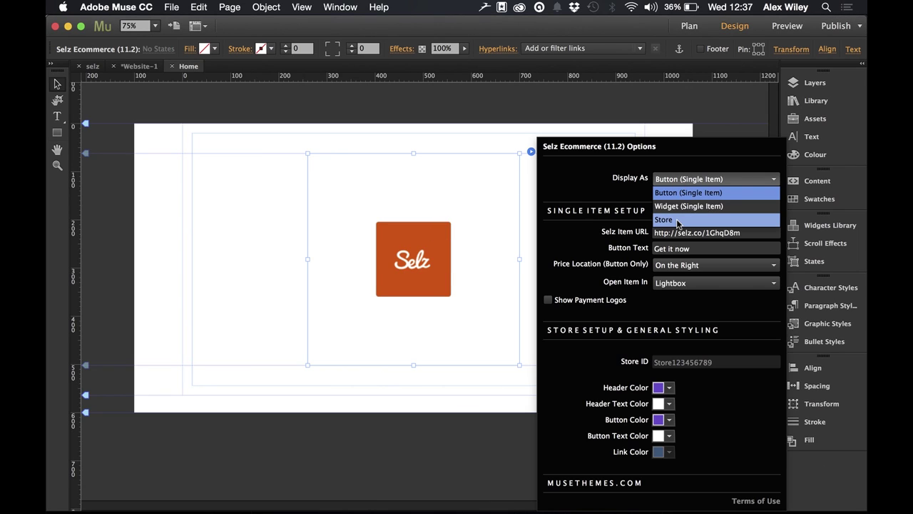
pyautogui.click(677, 222)
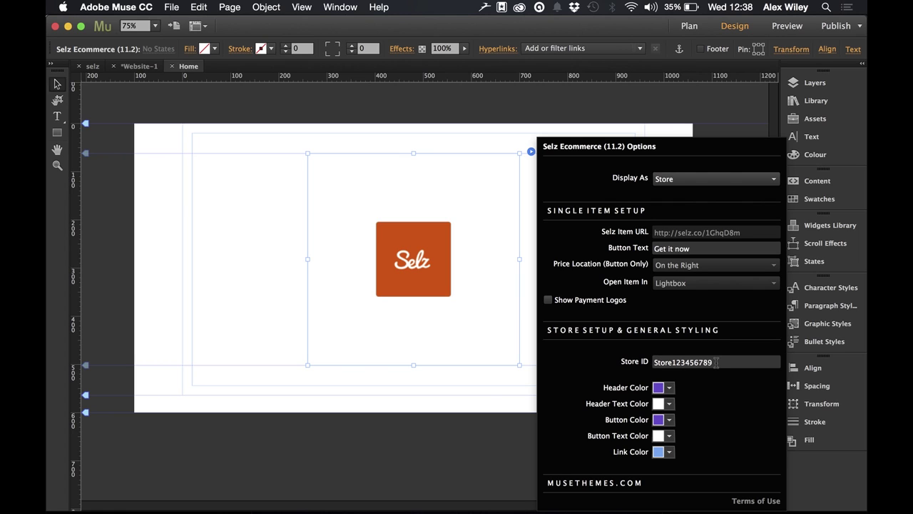
pyautogui.click(483, 389)
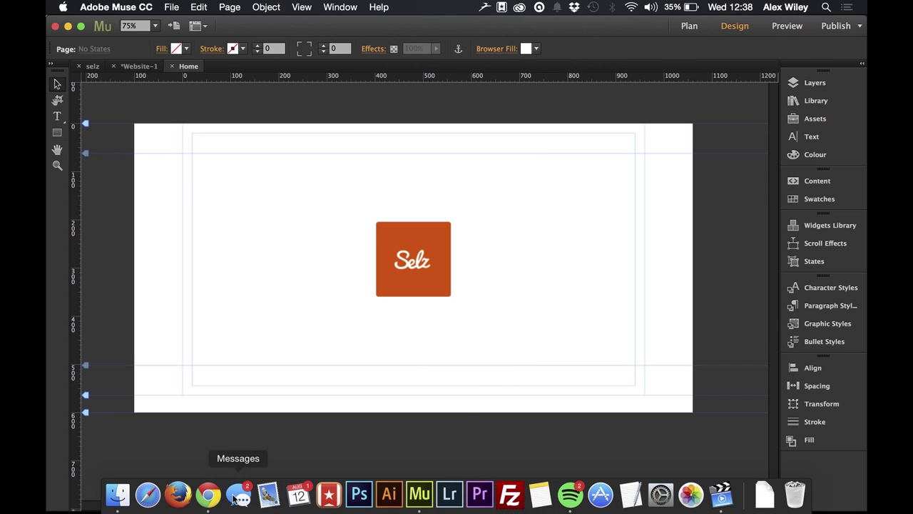
# Switch to Chrome and open the embed page for the Selz store from the store's edit view.
pyautogui.click(208, 494)
pyautogui.click(298, 30)
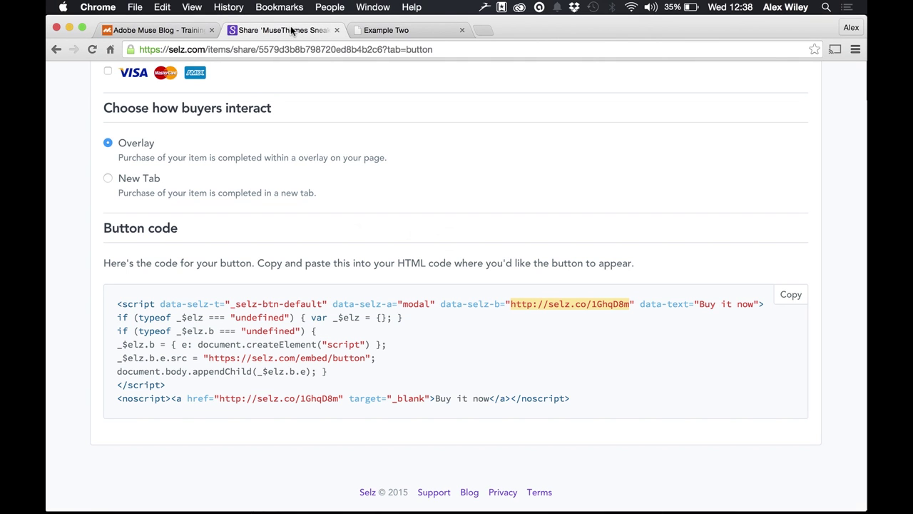
pyautogui.scroll(10, 257, 94)
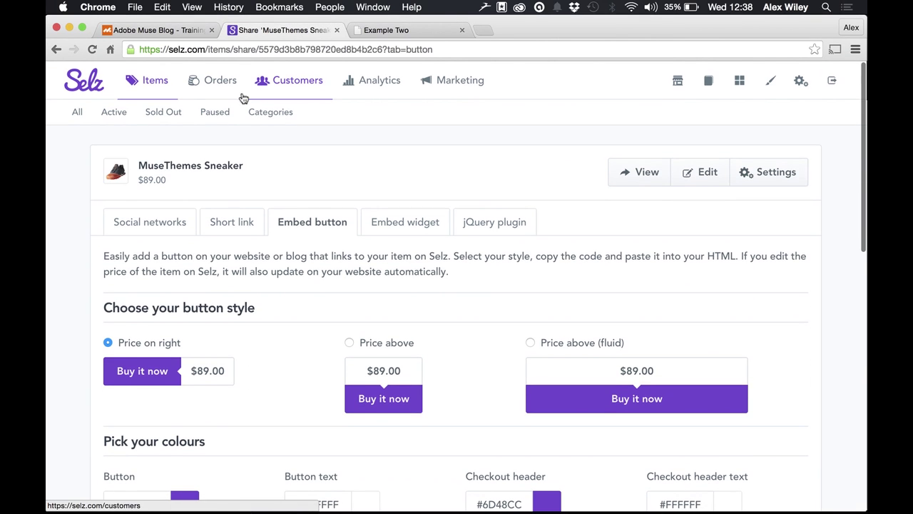
pyautogui.click(156, 82)
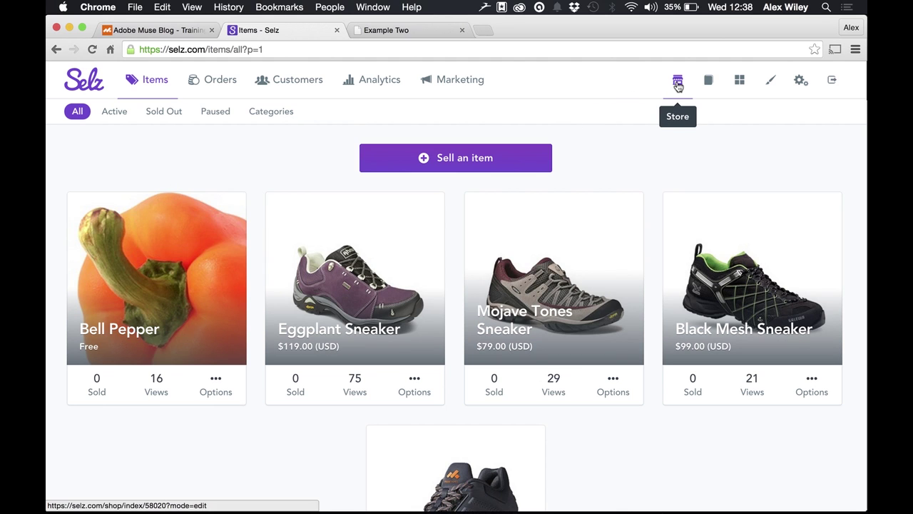
pyautogui.click(678, 82)
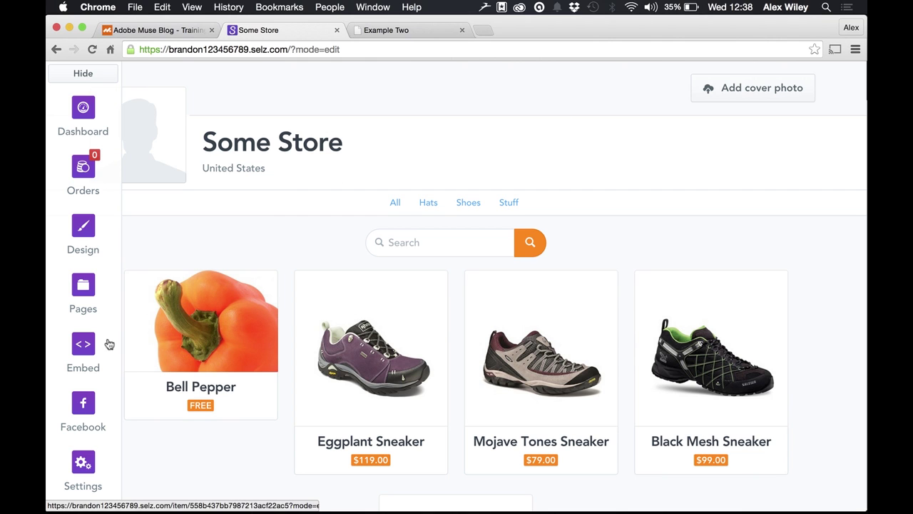
pyautogui.click(92, 353)
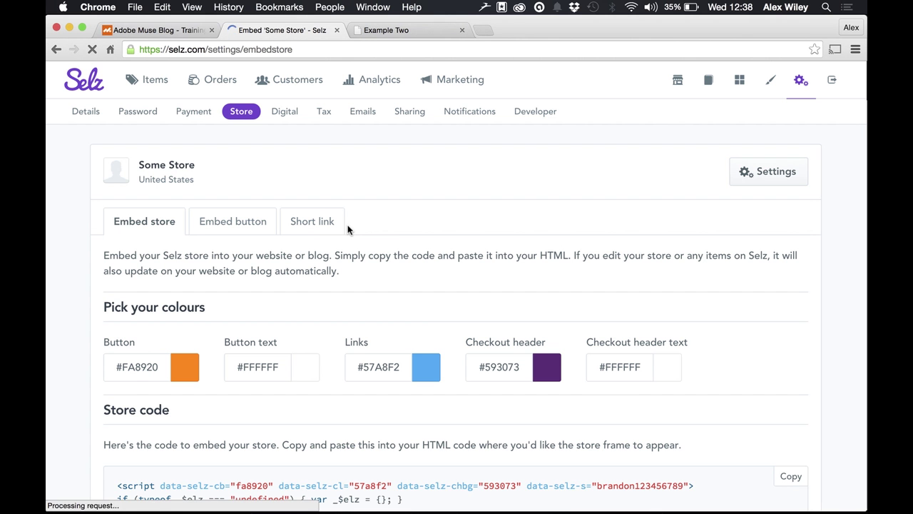
# Copy the store ID from the data-selz-s attribute in the store code.
pyautogui.scroll(-5, 392, 453)
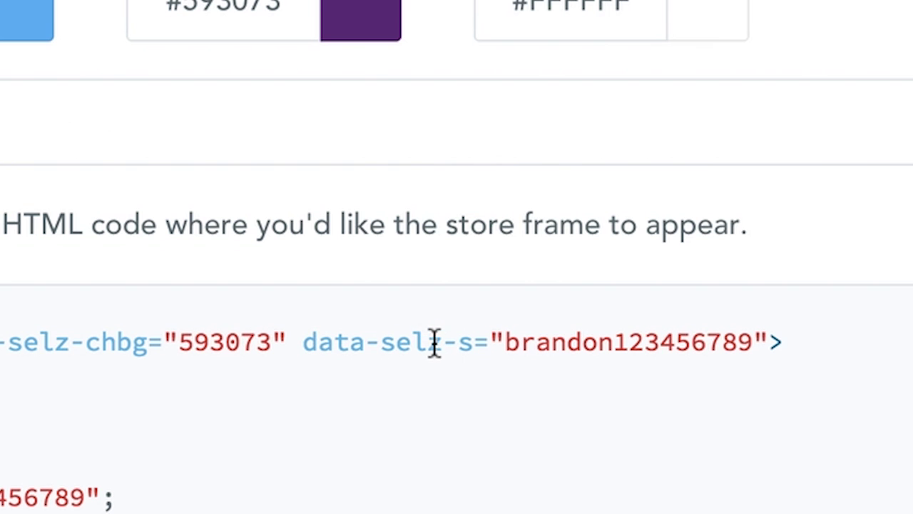
pyautogui.moveTo(507, 342); pyautogui.dragTo(749, 328)
pyautogui.rightClick(712, 338)
pyautogui.click(756, 361)
# Switch to Adobe Muse, replace the Selz widget's Store ID with the copied store ID, and close the widget options.
pyautogui.moveTo(380, 511)
pyautogui.click(420, 493)
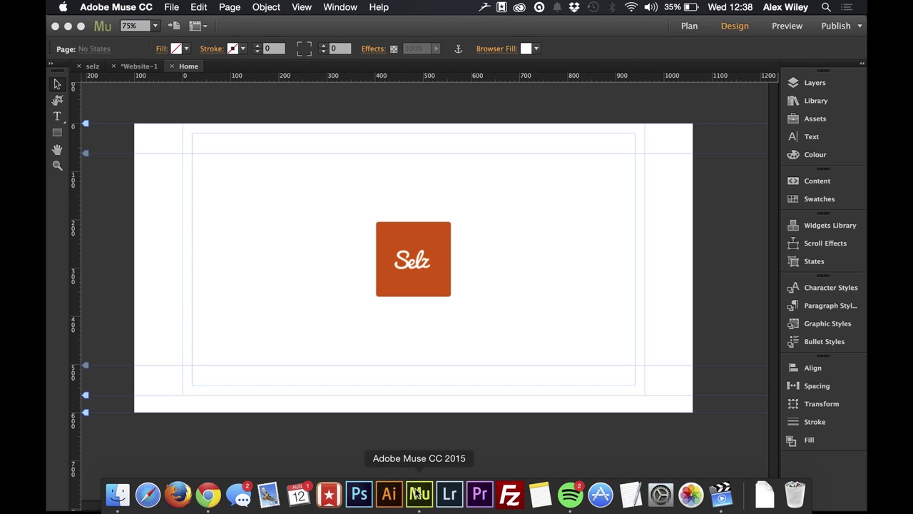
pyautogui.click(455, 261)
pyautogui.click(531, 152)
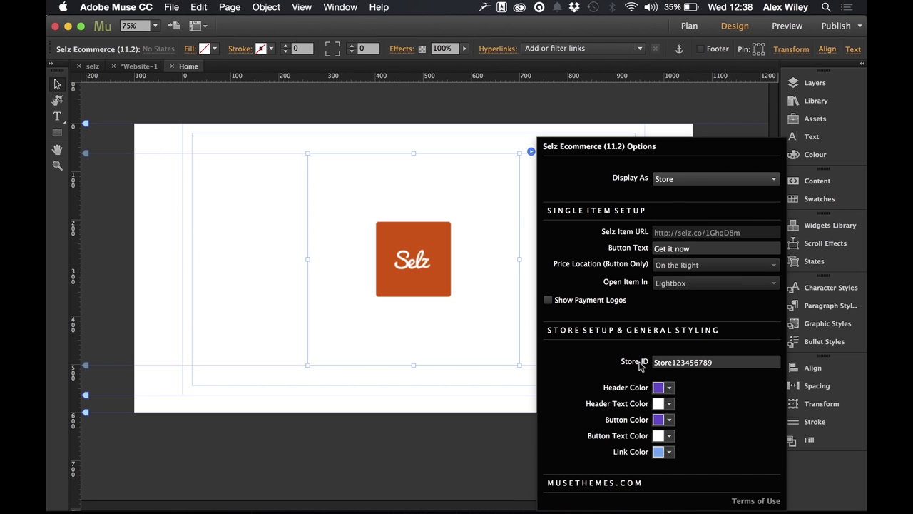
pyautogui.click(662, 365)
pyautogui.press('super+a')
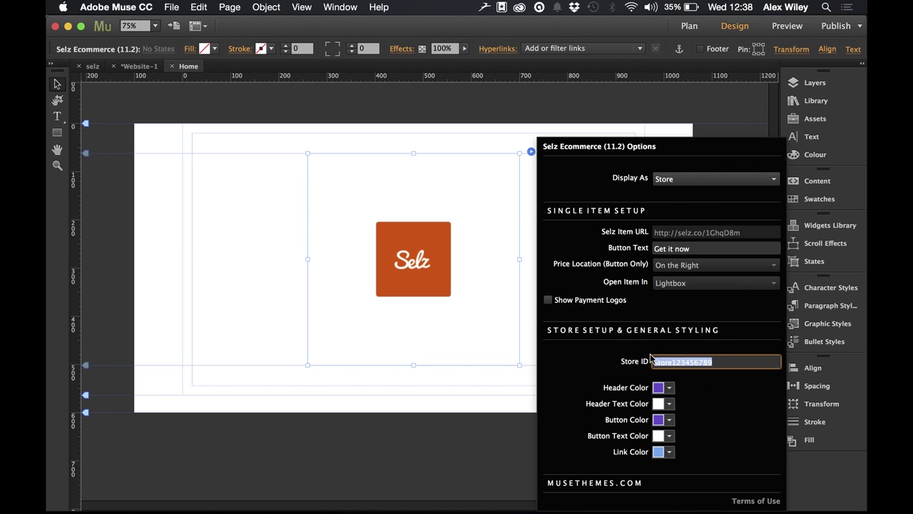
pyautogui.rightClick(677, 359)
pyautogui.click(705, 387)
pyautogui.click(241, 296)
pyautogui.click(247, 300)
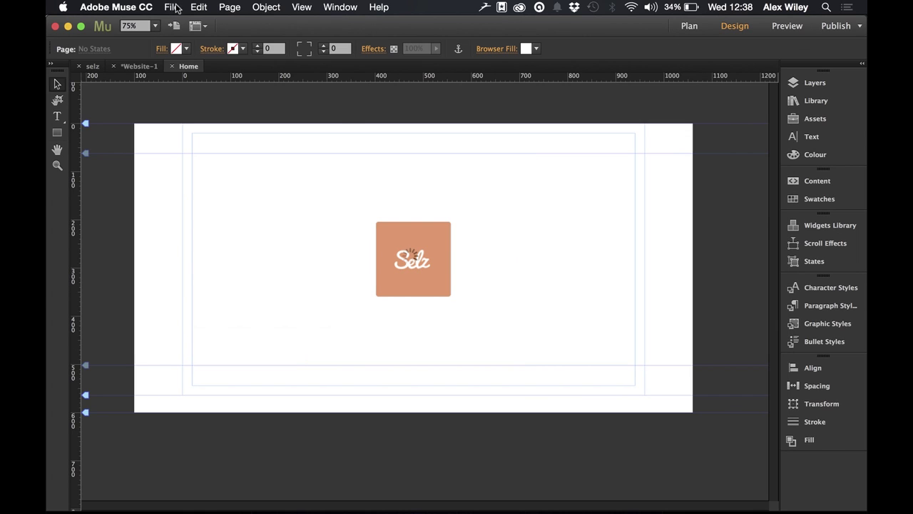
# Preview the page in the browser and look through all the items in the embedded store.
pyautogui.click(171, 7)
pyautogui.click(210, 212)
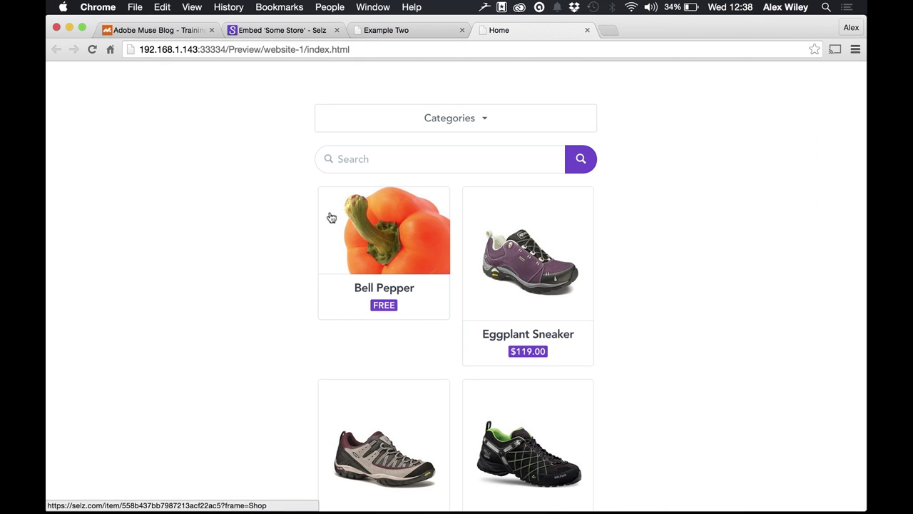
pyautogui.scroll(-3, 320, 450)
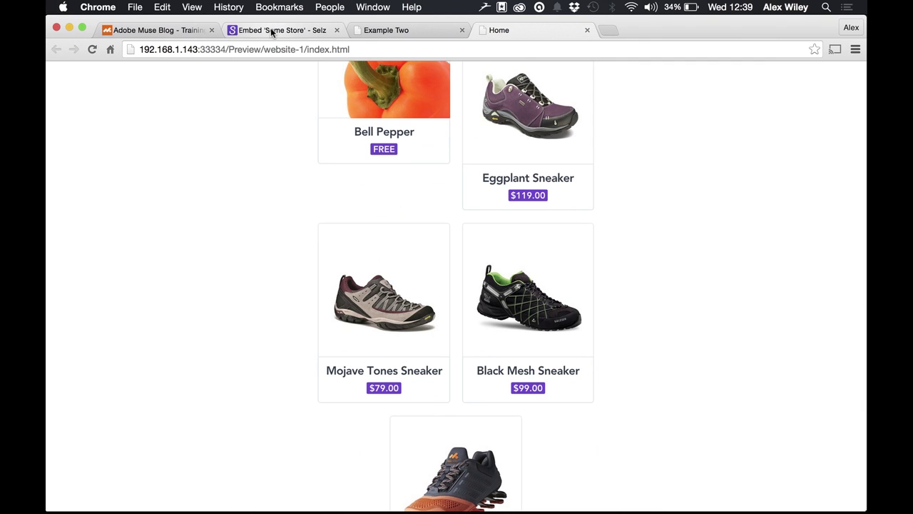
pyautogui.scroll(-5, 356, 403)
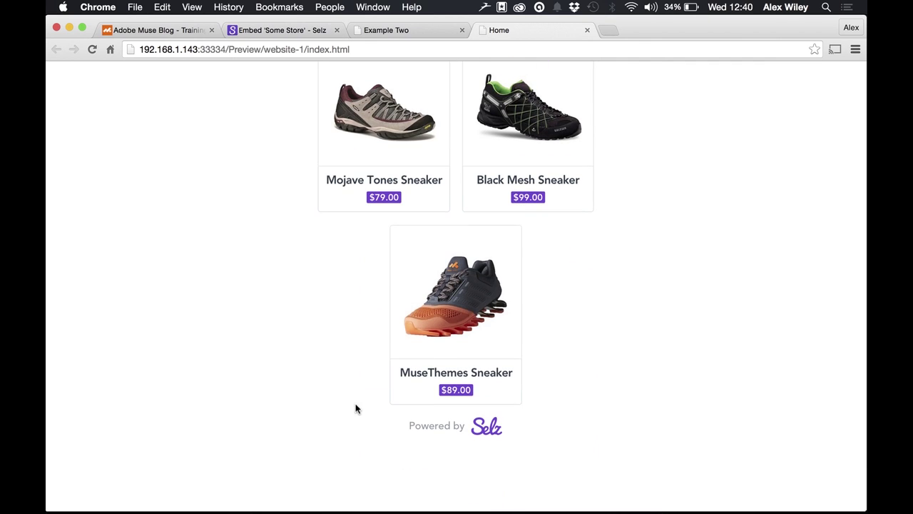
# Return to Adobe Muse and set the Selz widget's Button Color to the orange-red swatch.
pyautogui.moveTo(328, 503)
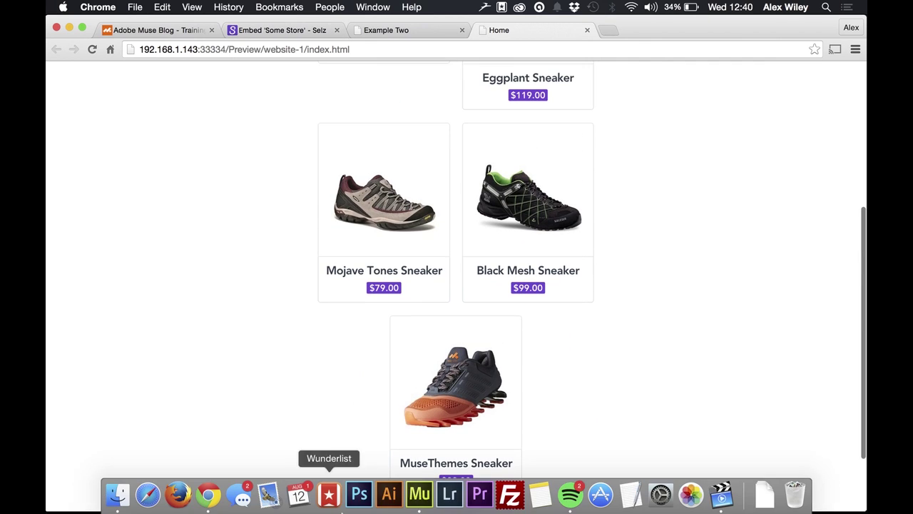
pyautogui.click(414, 499)
pyautogui.click(413, 234)
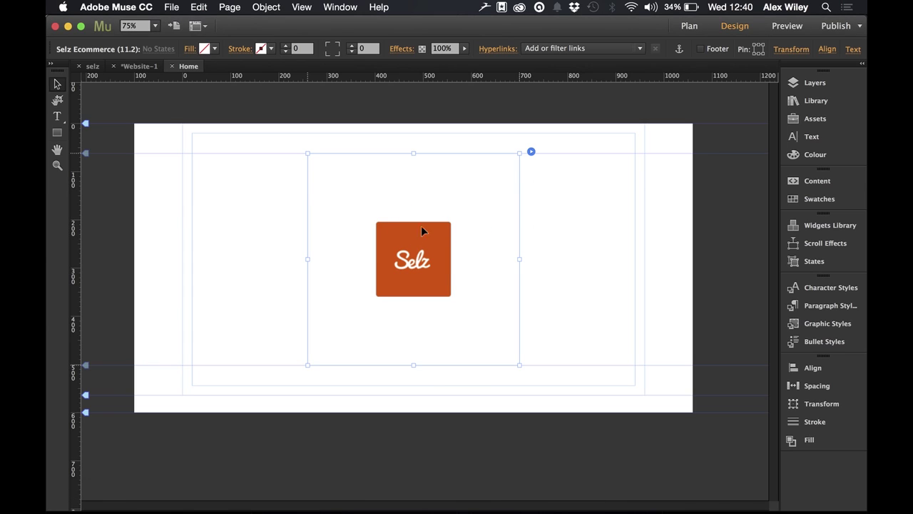
pyautogui.click(531, 152)
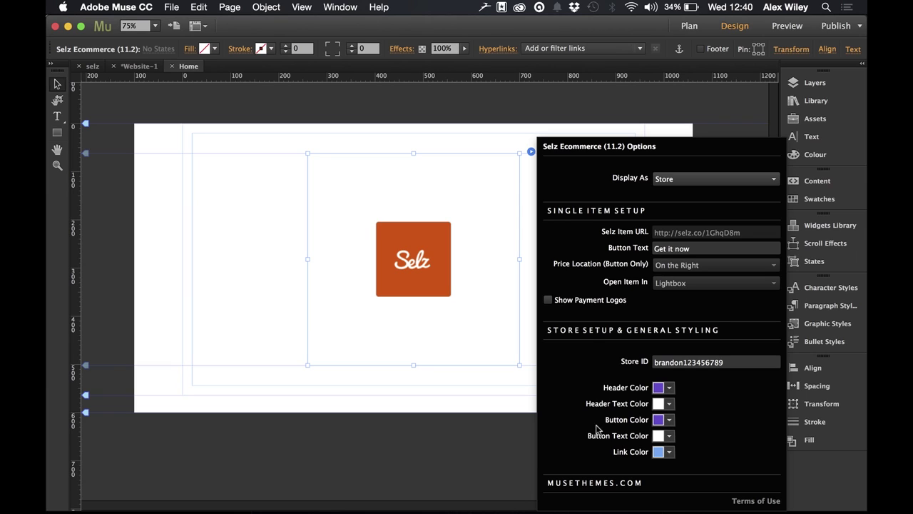
pyautogui.click(668, 420)
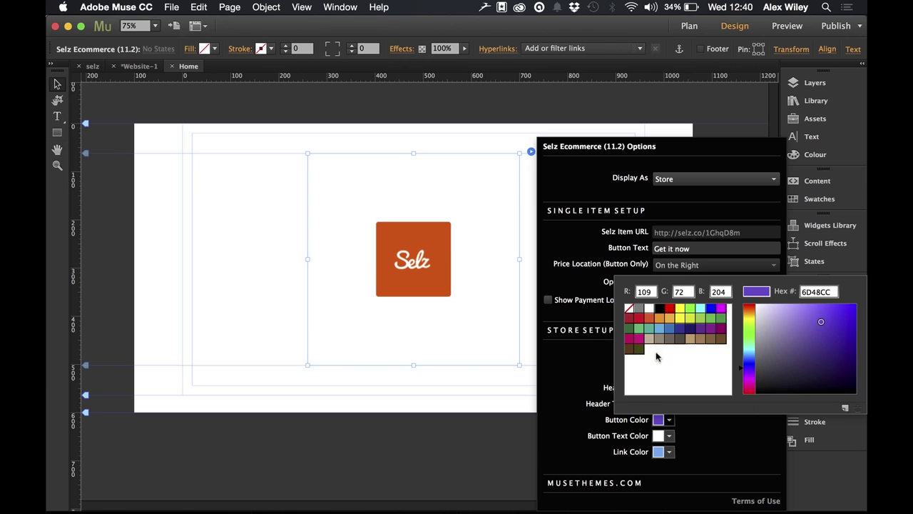
pyautogui.click(651, 326)
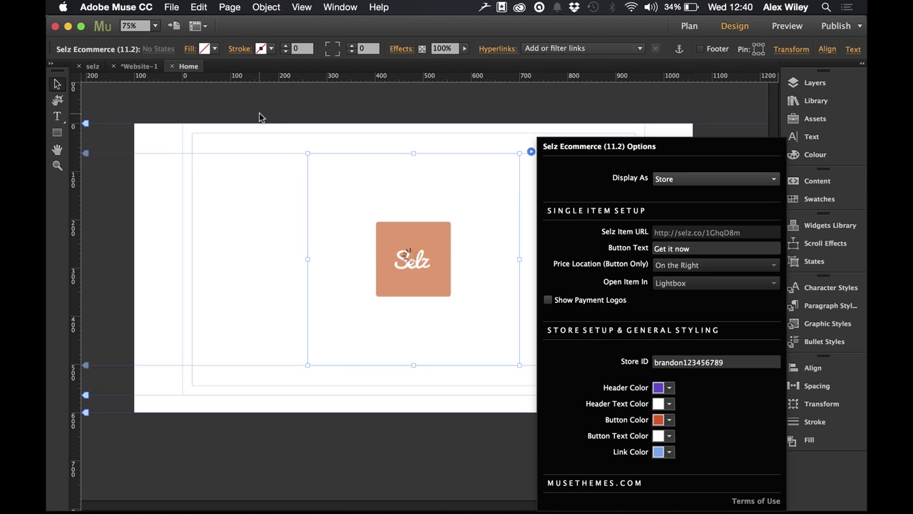
# Preview the page in the browser to check the store's button colour, review the widget options in Adobe Muse, and return to the preview.
pyautogui.click(172, 7)
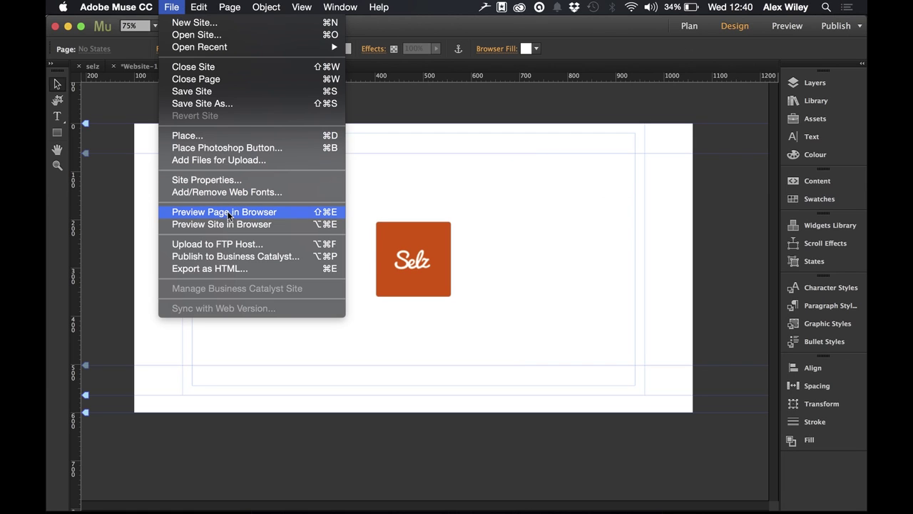
pyautogui.click(227, 211)
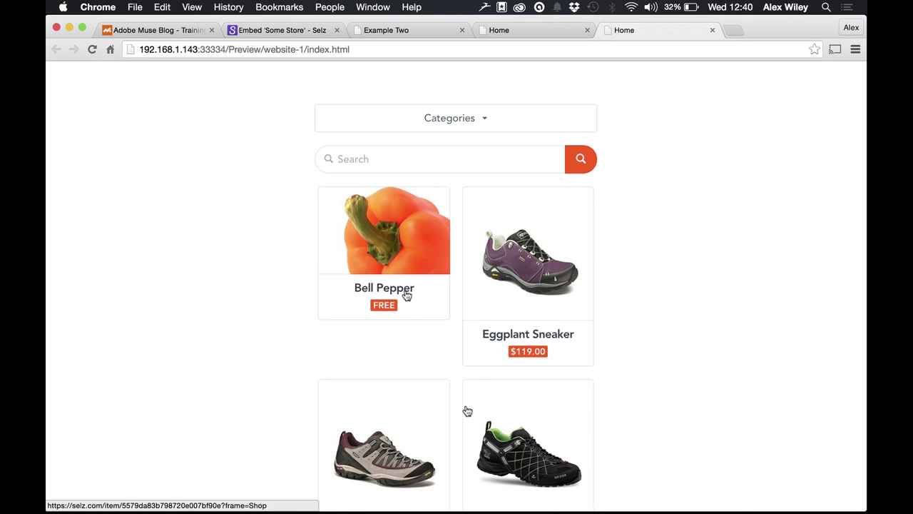
pyautogui.press('super+Tab')
pyautogui.click(508, 175)
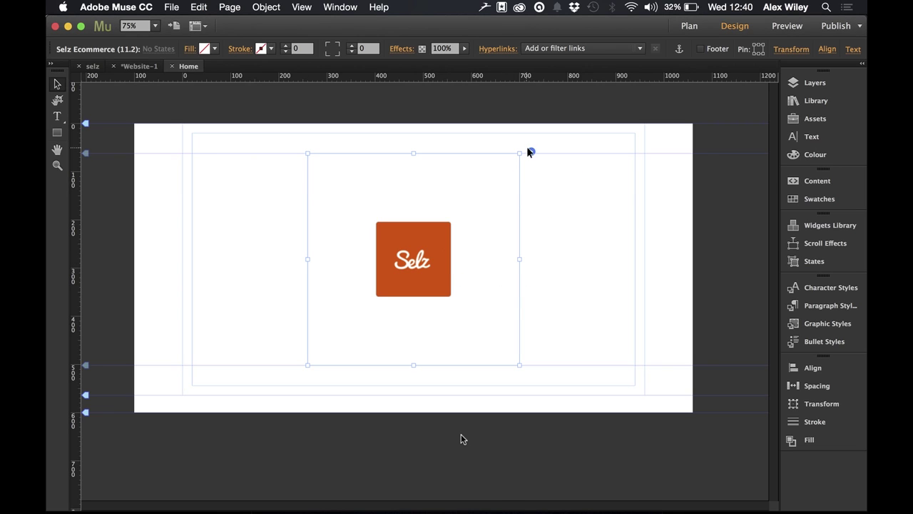
pyautogui.click(531, 151)
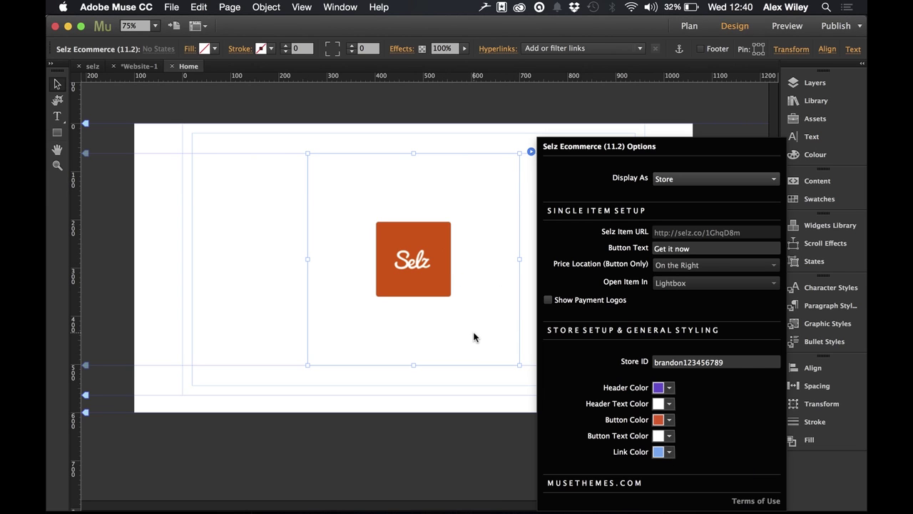
pyautogui.press('super+Tab')
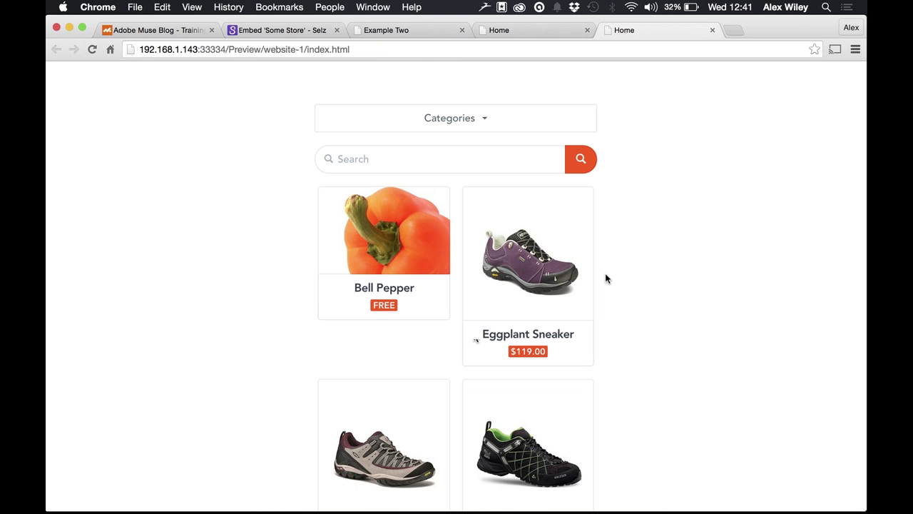
# Switch to the Adobe Muse blog and view the Top Ecommerce Options For Adobe Muse post.
pyautogui.click(190, 32)
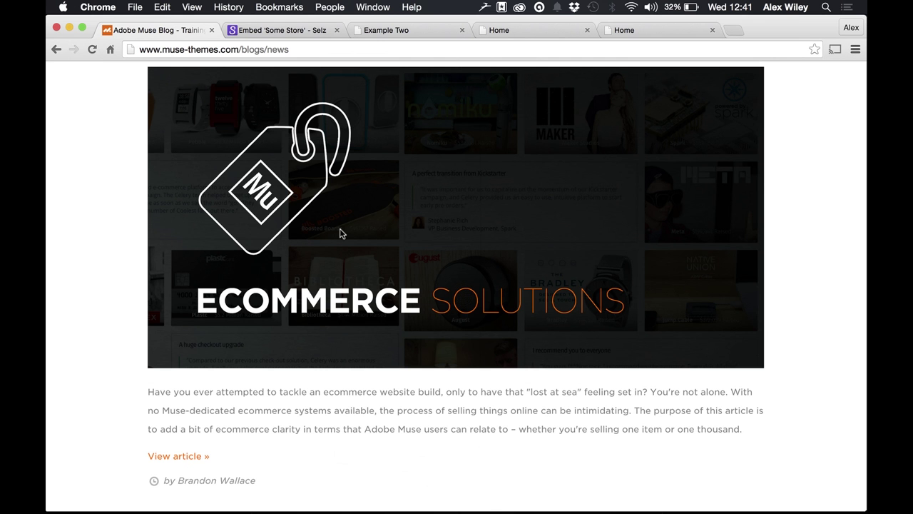
pyautogui.scroll(4, 340, 234)
pyautogui.scroll(-3, 340, 233)
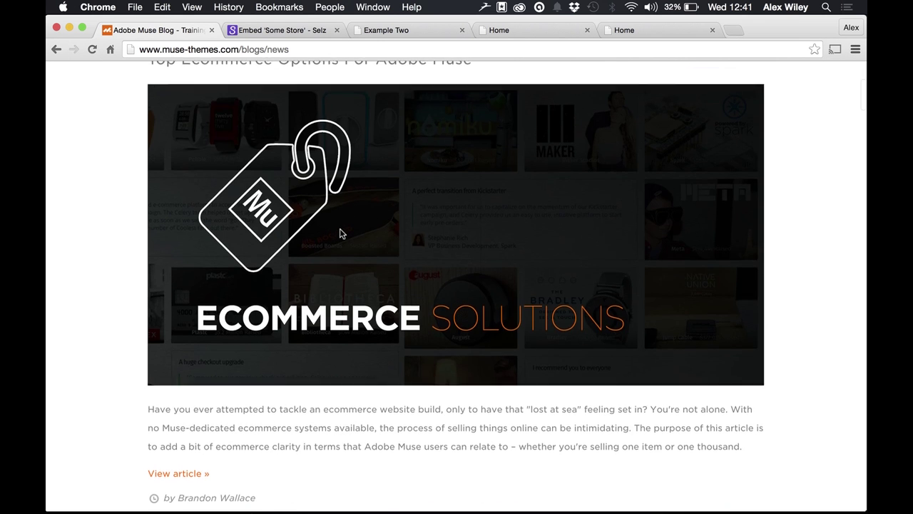
pyautogui.scroll(1, 341, 233)
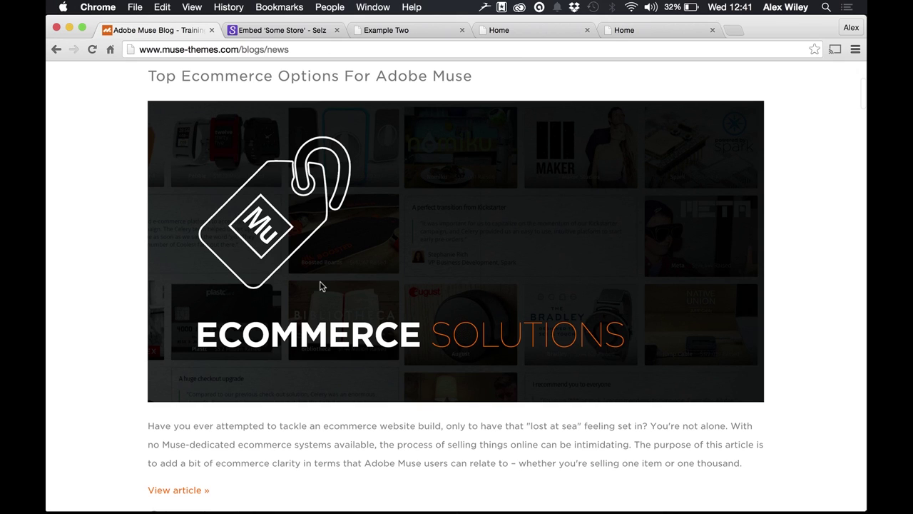